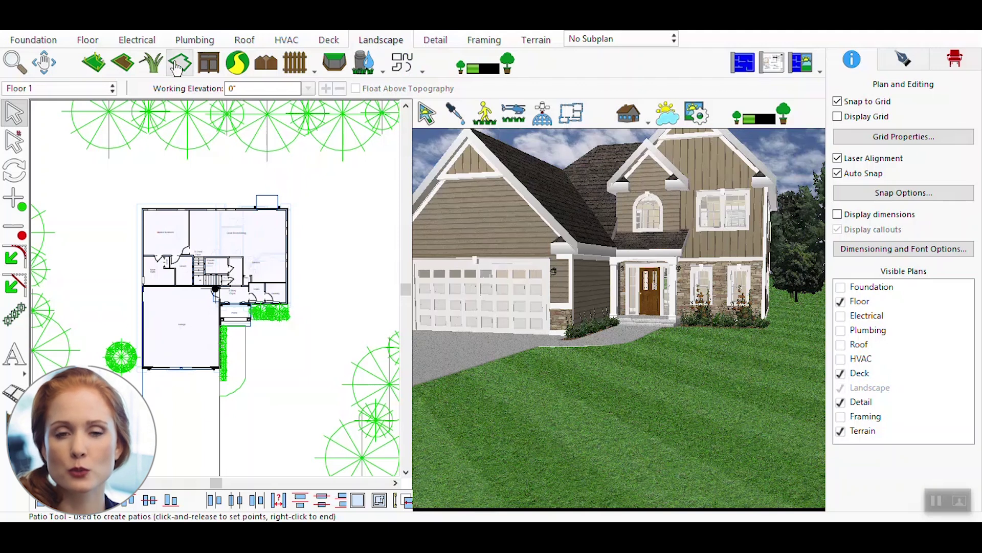
Draw a rectangular green region about 15' wide and 10' deep on the front lawn beside the walkway
left_click(152, 63)
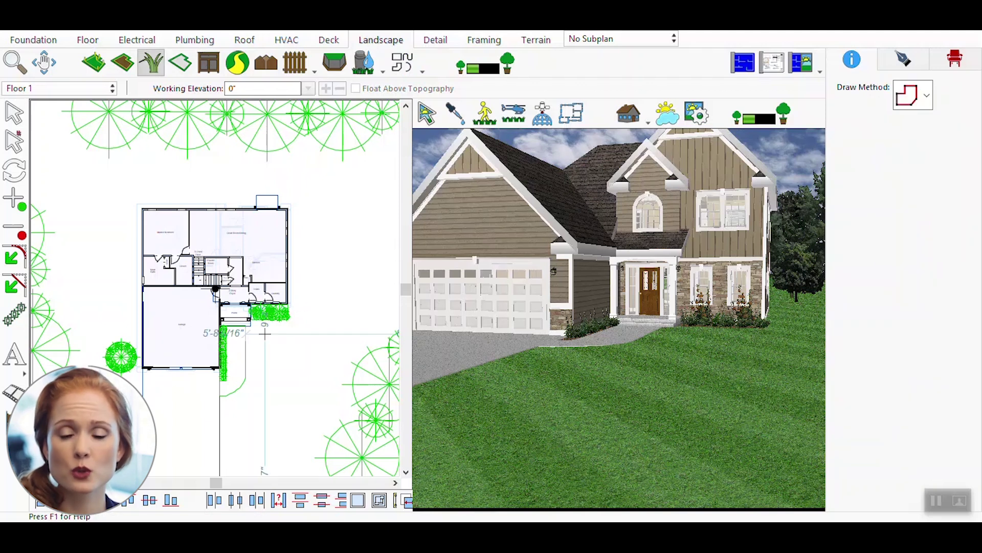
left_click(253, 333)
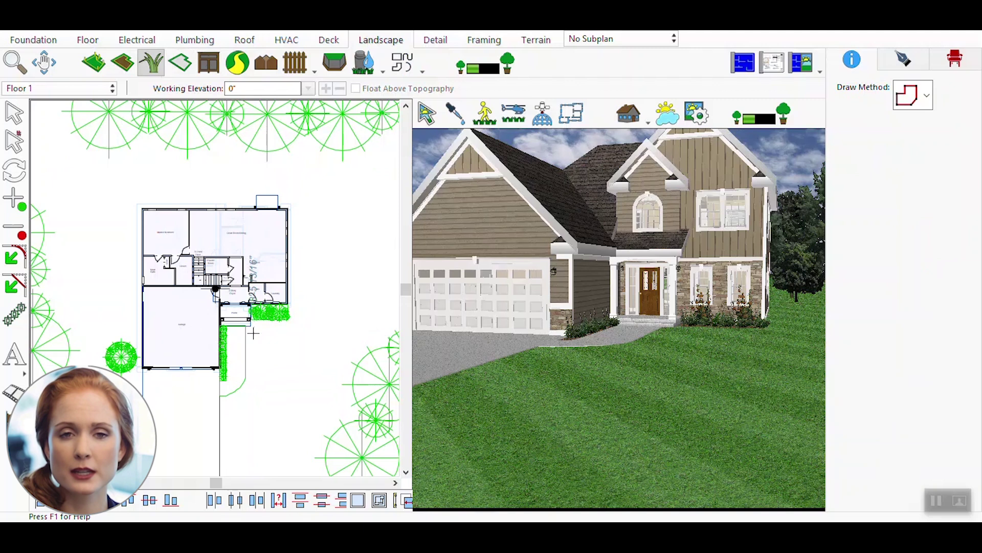
left_click(254, 366)
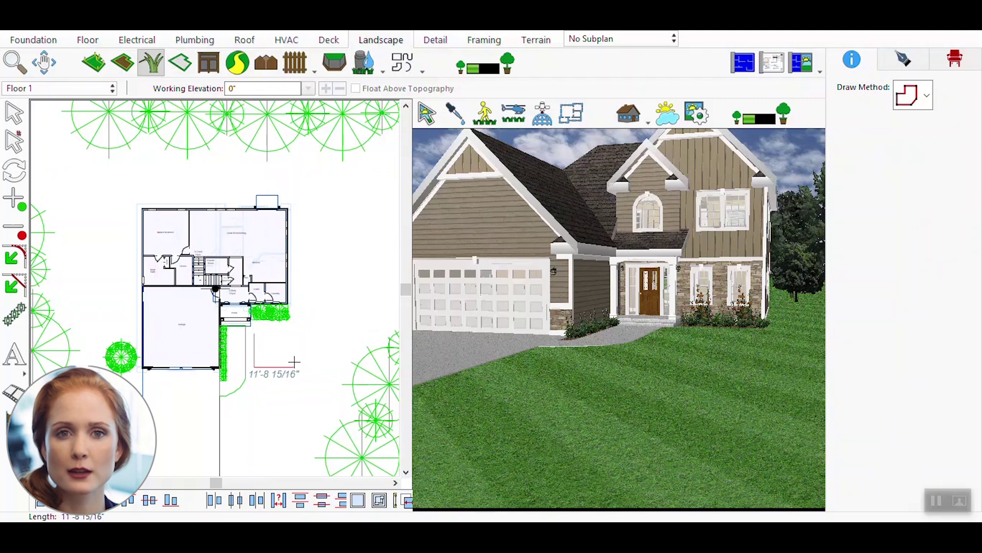
left_click(305, 367)
left_click(305, 333)
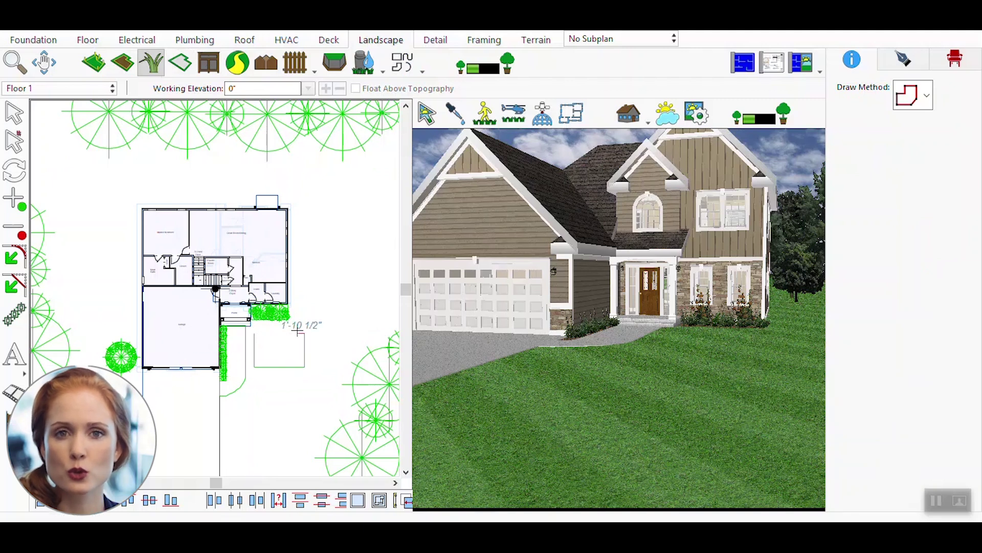
left_click(254, 333)
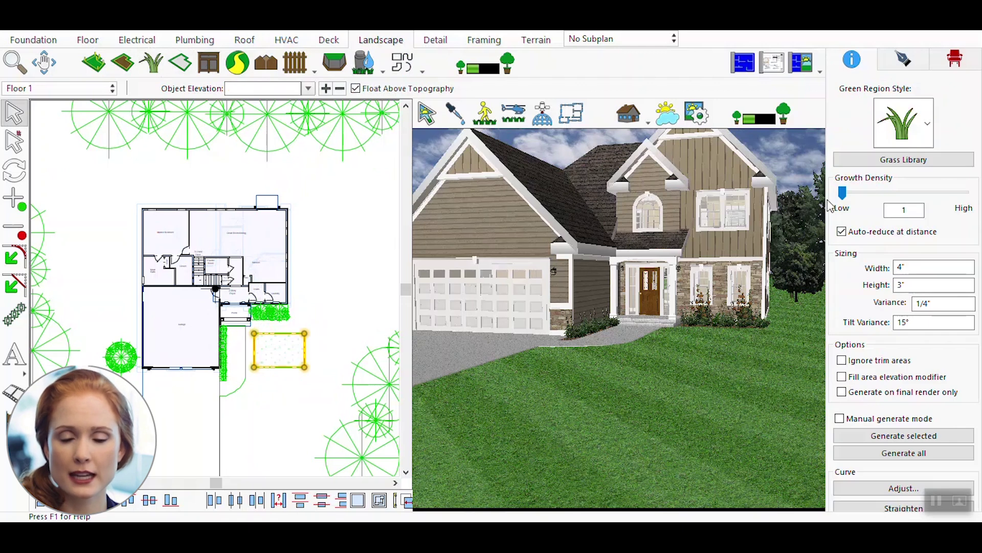
Set the new region's growth density to 125, its grass width to 10" and its tilt variance to 35°
left_click_drag(842, 193, 869, 200)
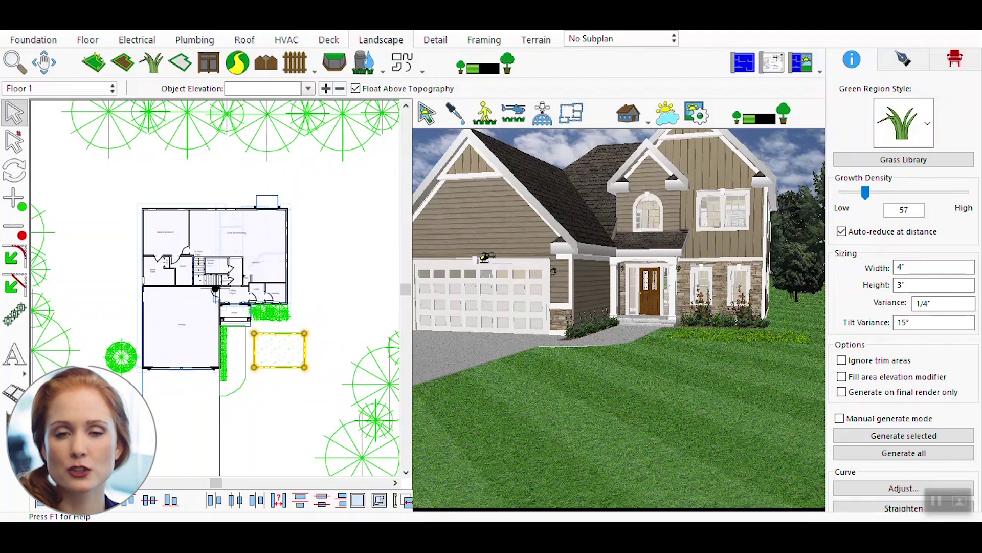
mouse_move(670, 404)
left_mouse_down()
mouse_move(696, 399)
mouse_move(681, 393)
left_mouse_up()
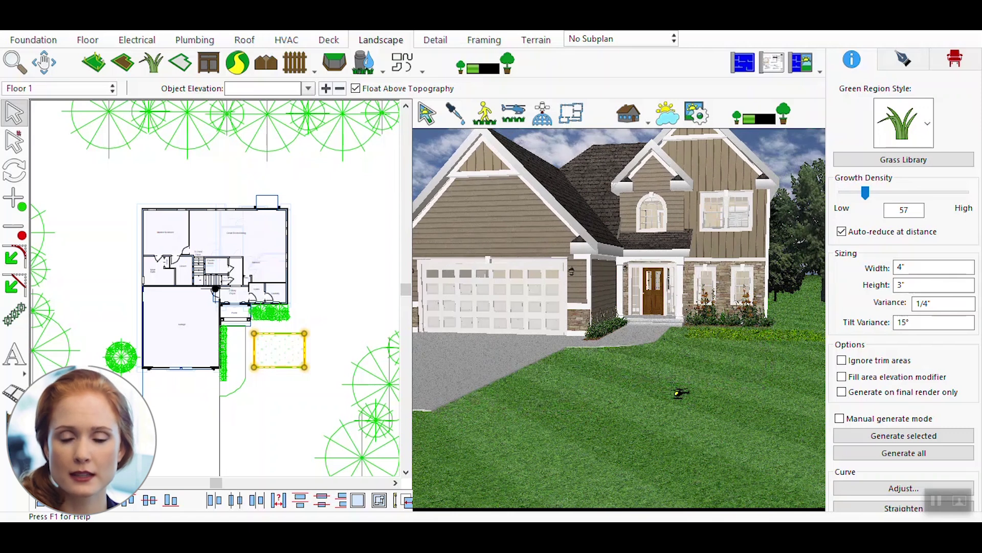
left_click_drag(685, 395, 709, 451)
double_click(901, 267)
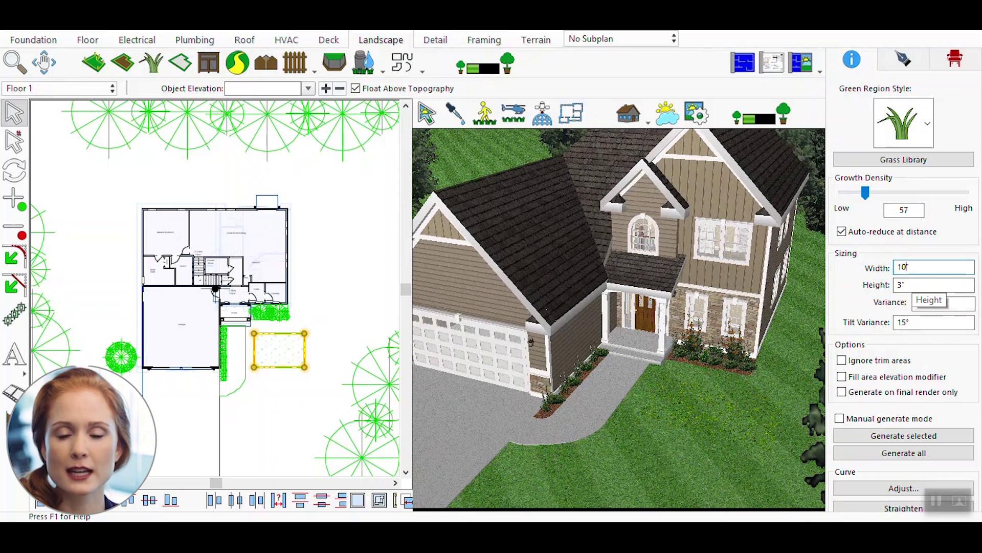
left_click(892, 452)
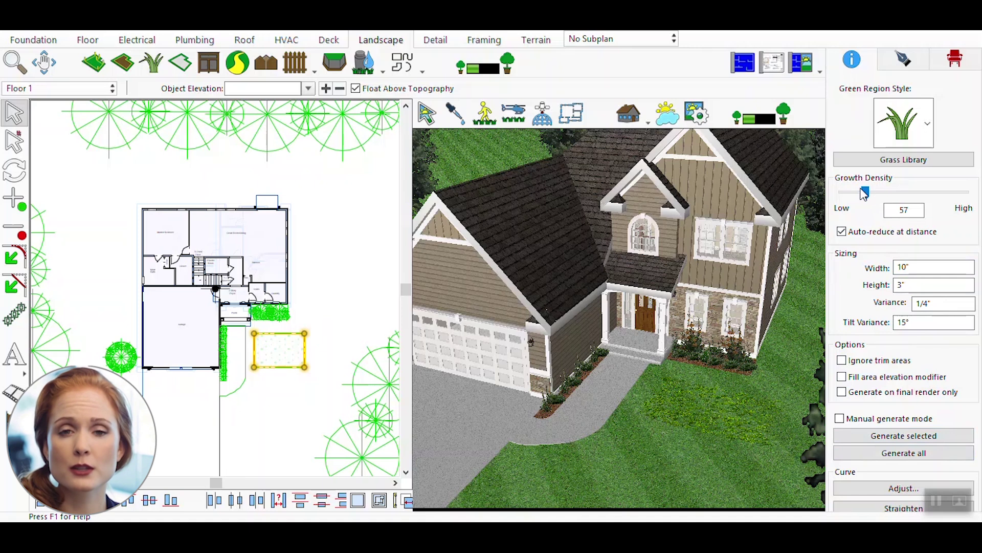
left_click_drag(865, 193, 890, 193)
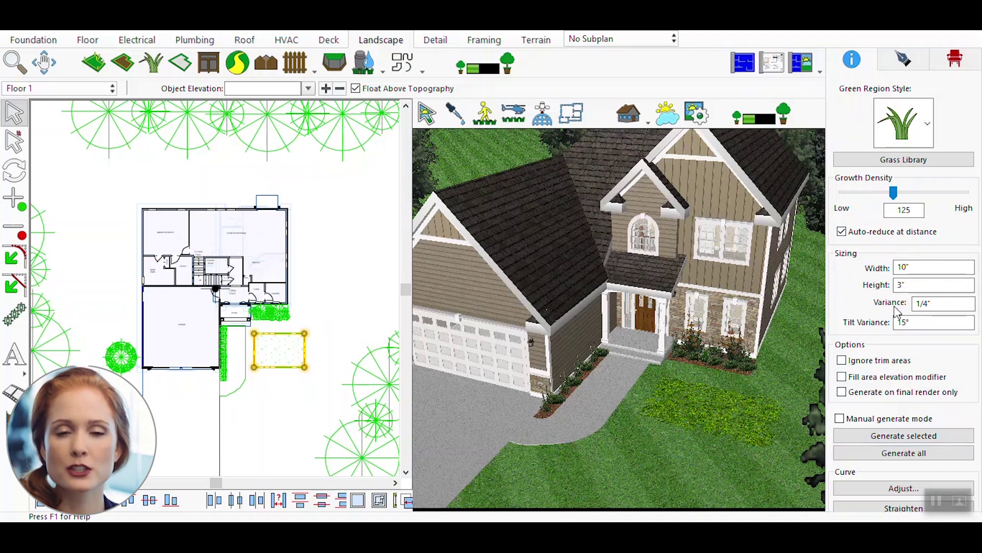
double_click(903, 322)
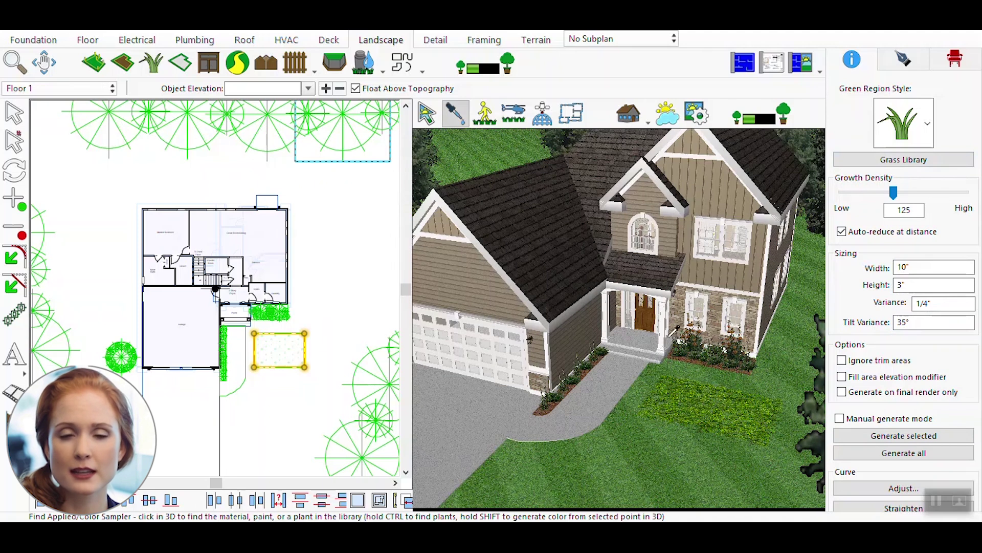
Find the region's grass in the materials library and replace it with Grass Clump - Dark
left_click(704, 406)
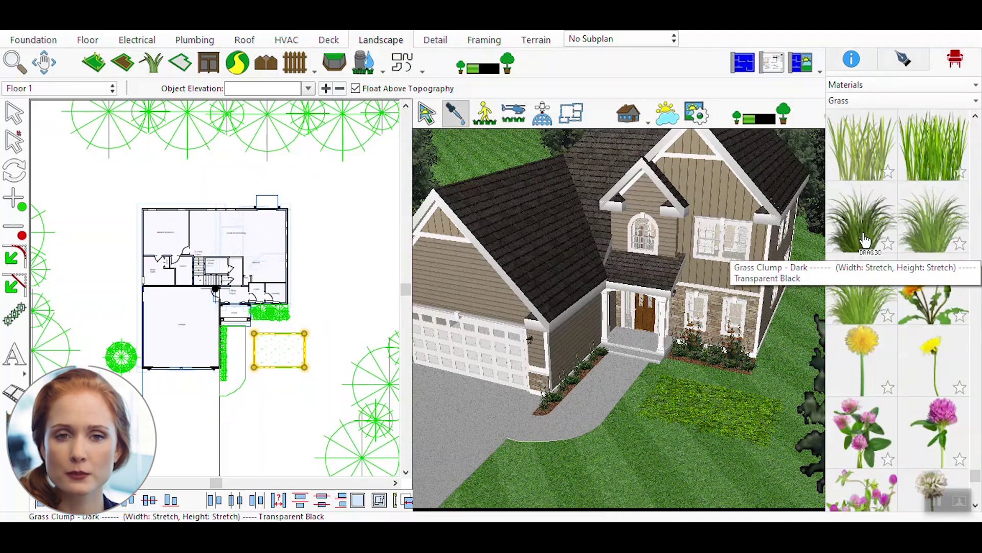
left_click(866, 238)
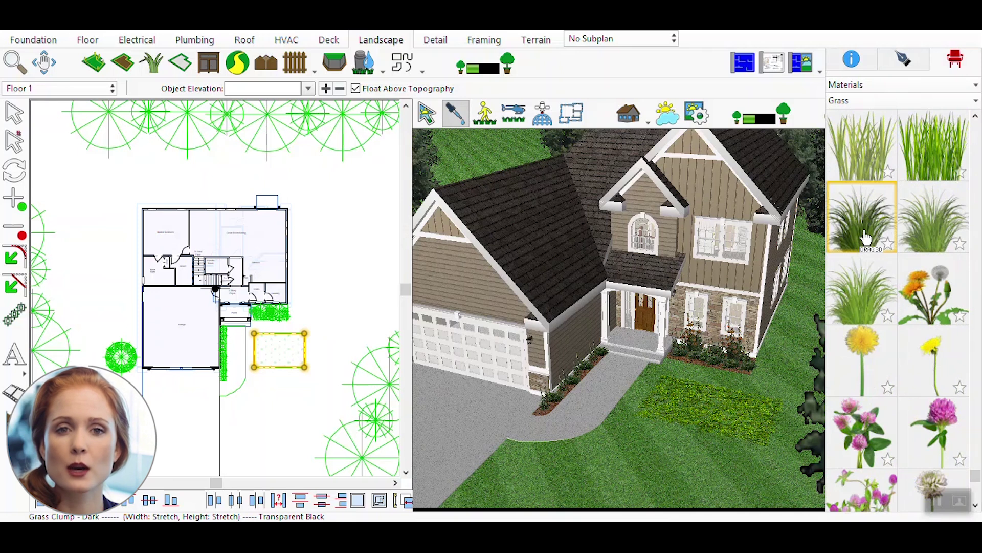
left_click_drag(866, 238, 722, 412)
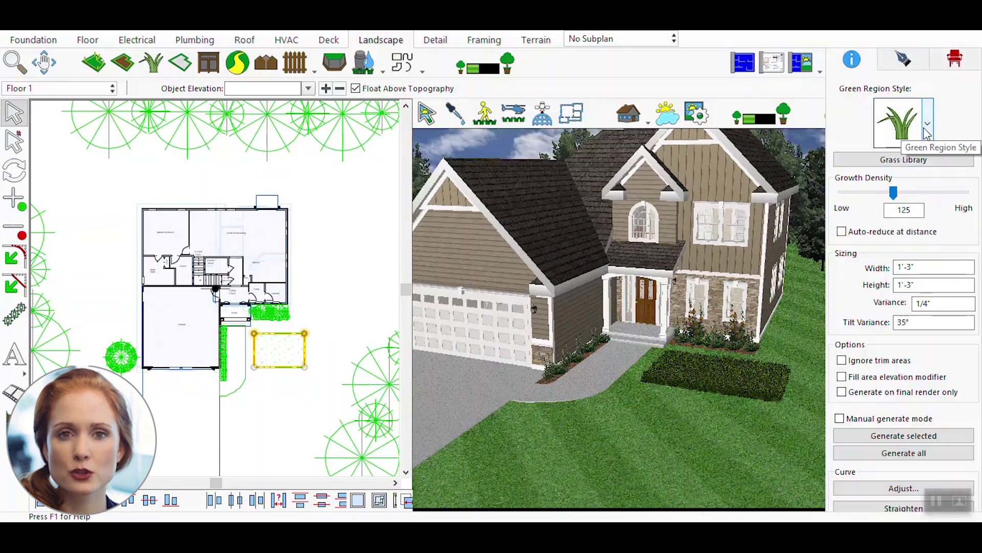
Change the green region's style to ground cover and apply the Ground Cover - Fall leaves material to it
left_click(927, 134)
left_click(879, 210)
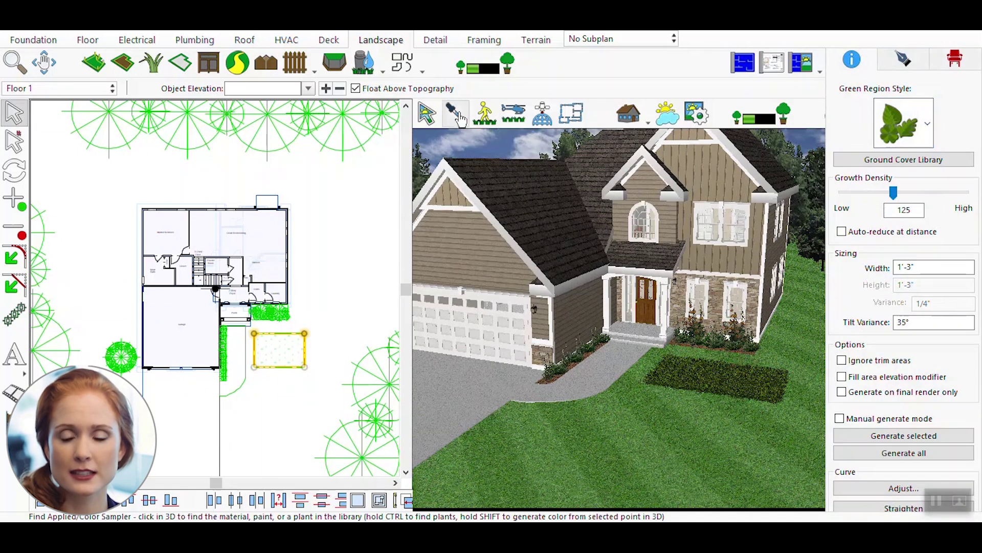
left_click(698, 371)
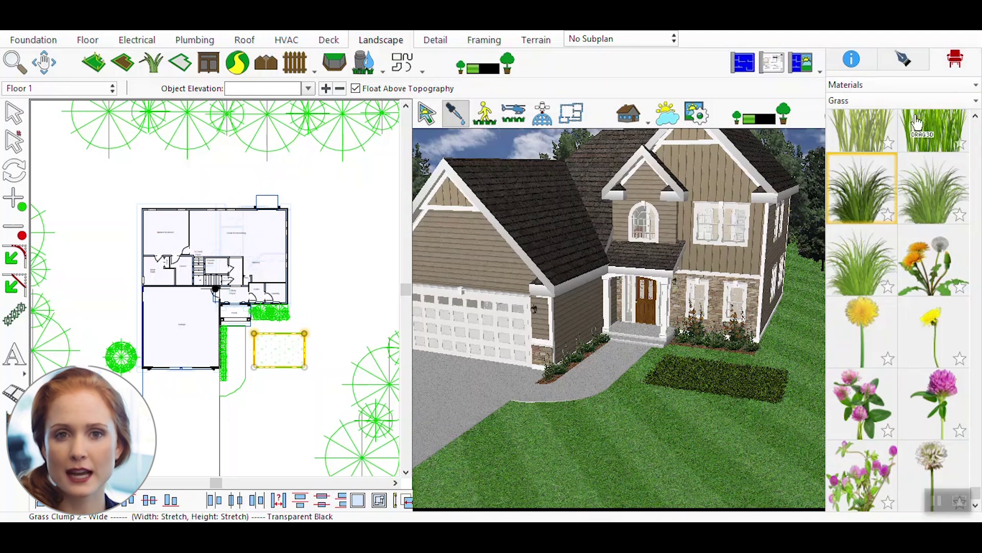
left_click(900, 106)
left_click(732, 249)
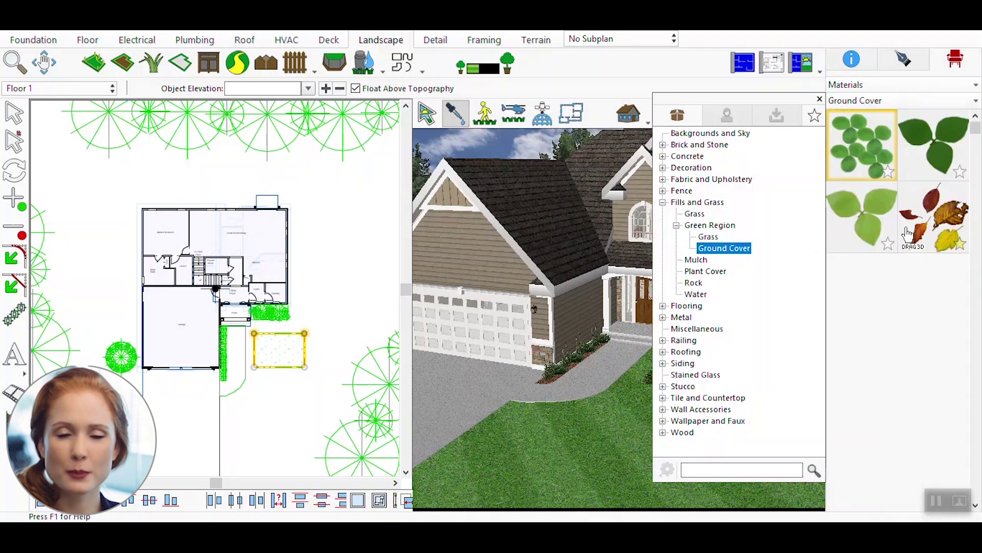
left_click(929, 227)
left_click(732, 372)
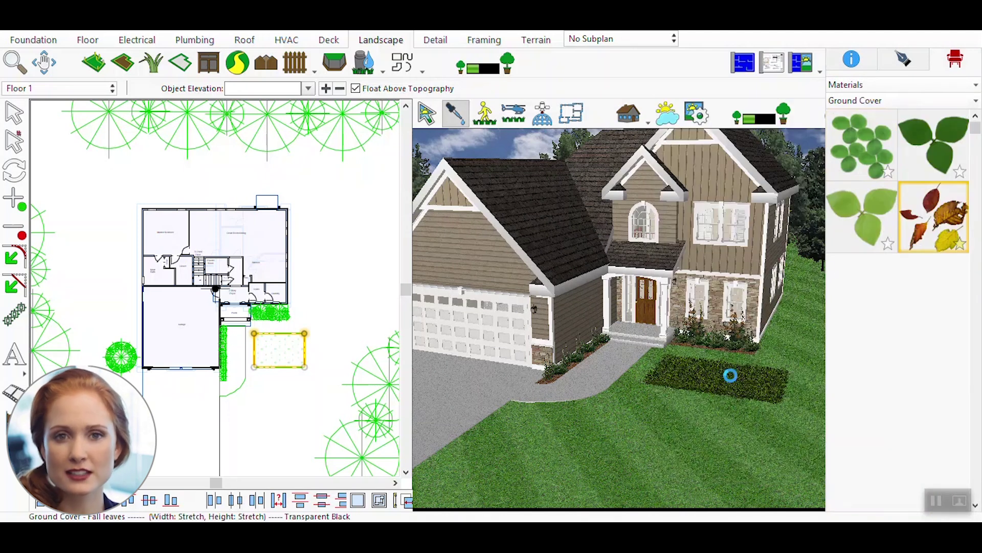
left_click(743, 382)
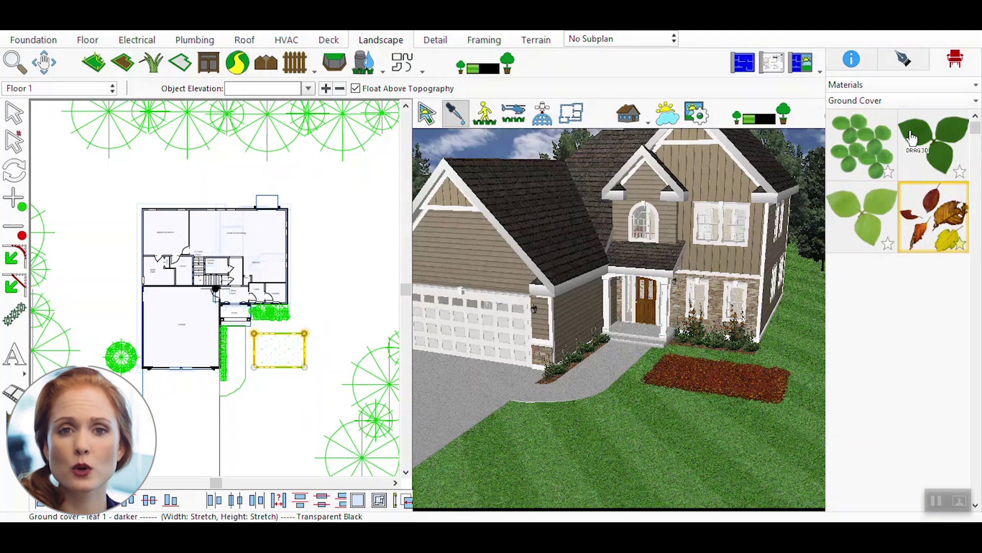
key("Escape")
Thin out the fall leaves by setting the region's growth density to 8
left_click(299, 336)
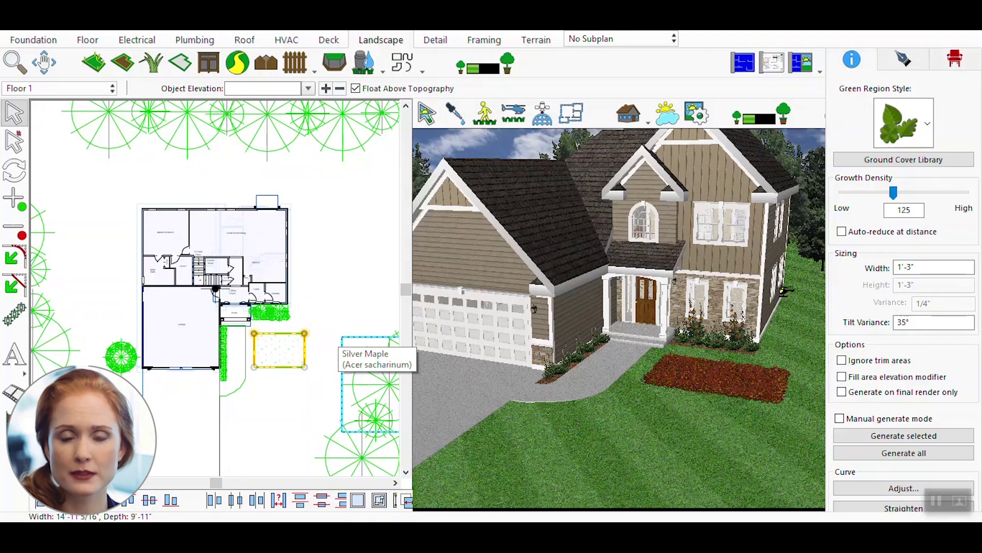
left_click_drag(892, 193, 847, 192)
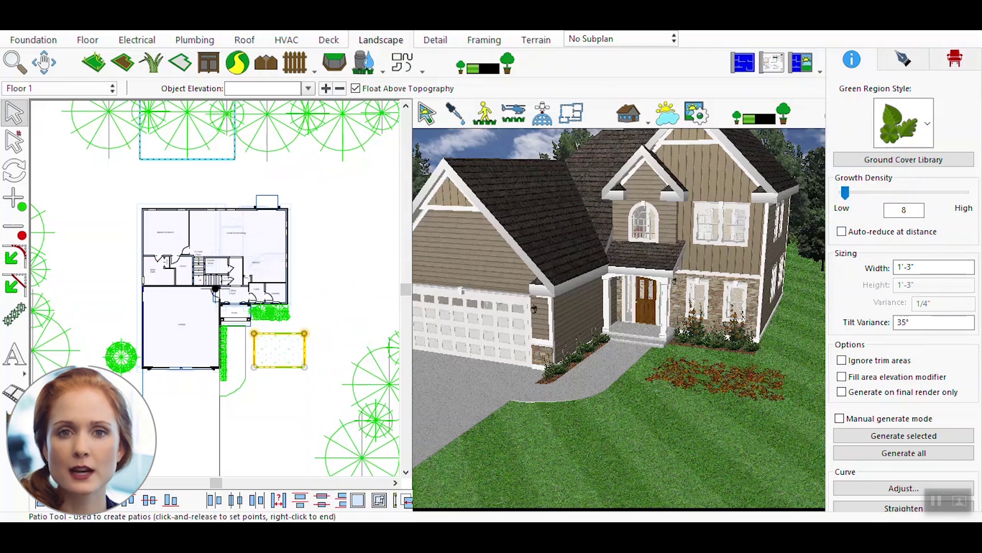
Copy the fall-leaves green region and paste a duplicate into the plan
left_click(75, 15)
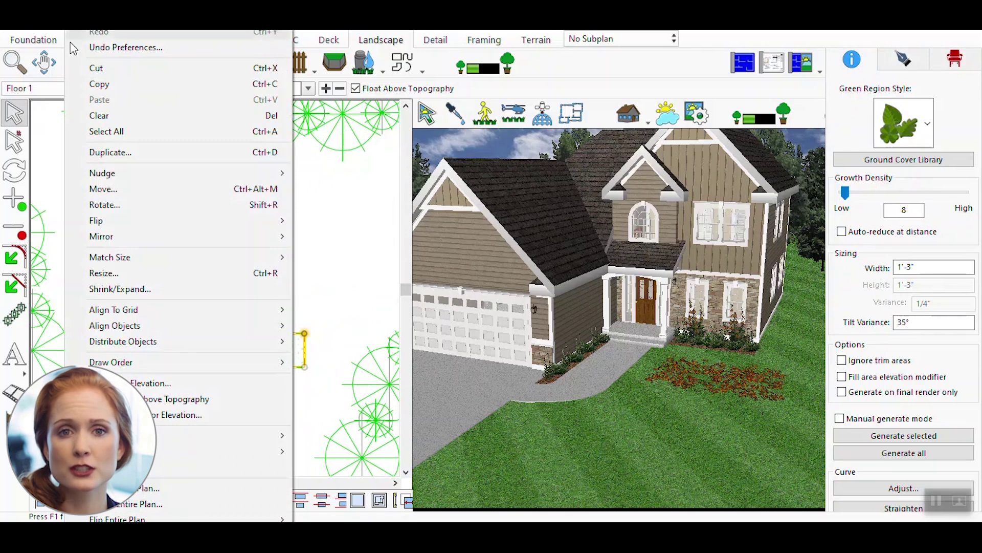
left_click(102, 87)
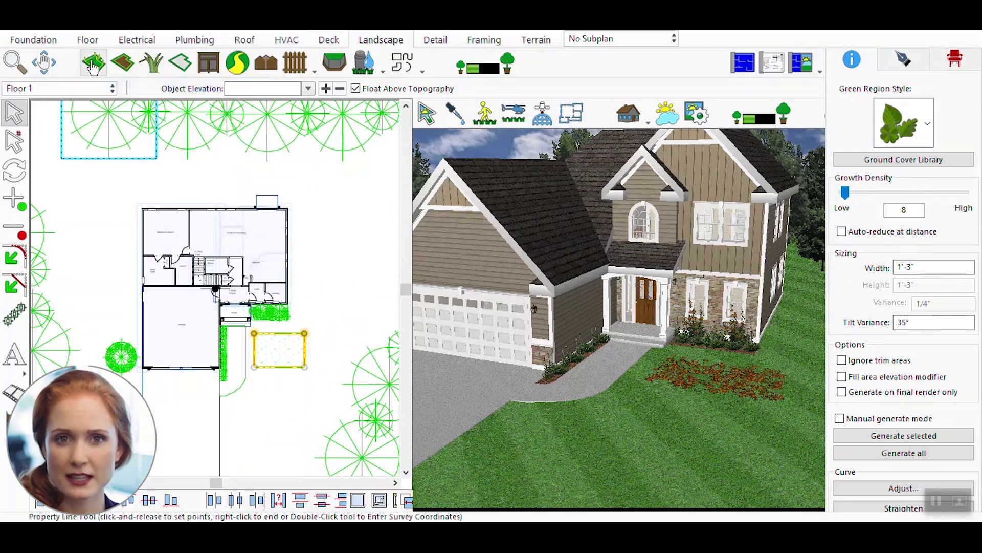
left_click(75, 15)
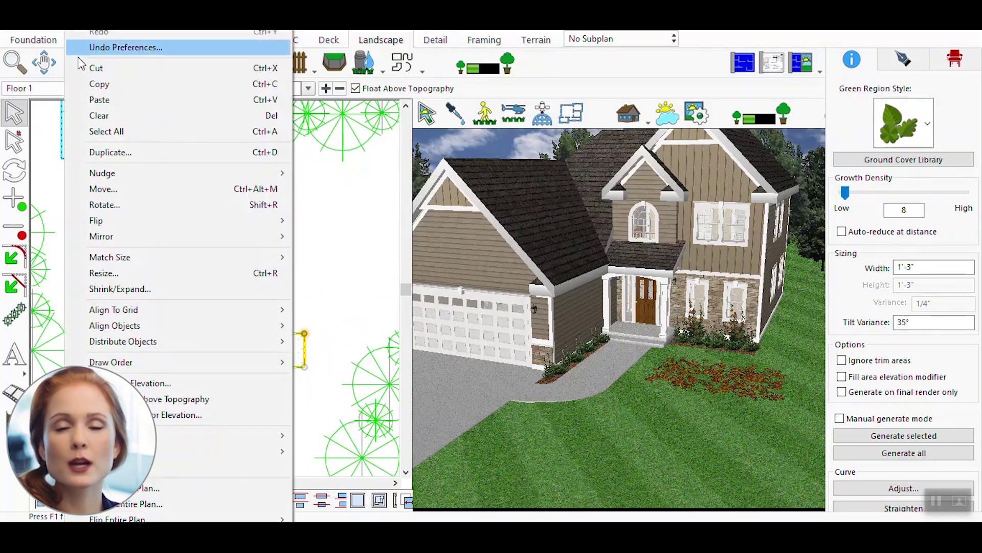
left_click(108, 101)
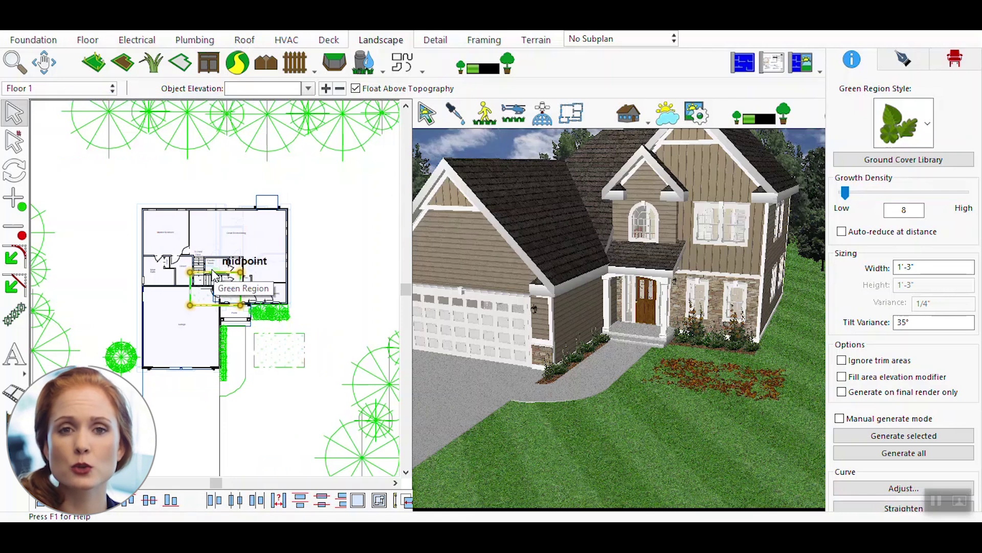
Move the pasted region onto the lawn in front of the original and stretch its corners to cover a larger, irregular area
left_click_drag(213, 274, 341, 366)
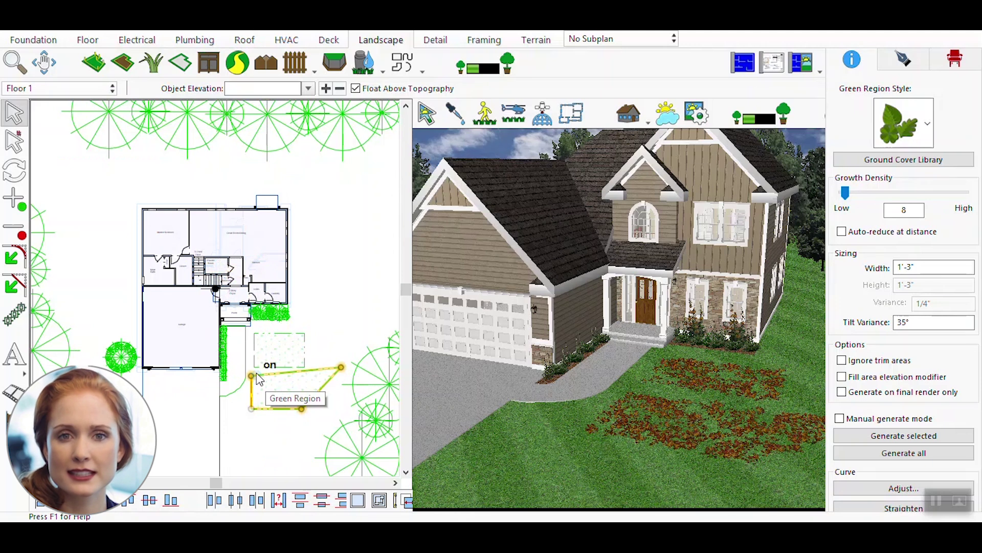
left_click_drag(251, 374, 246, 367)
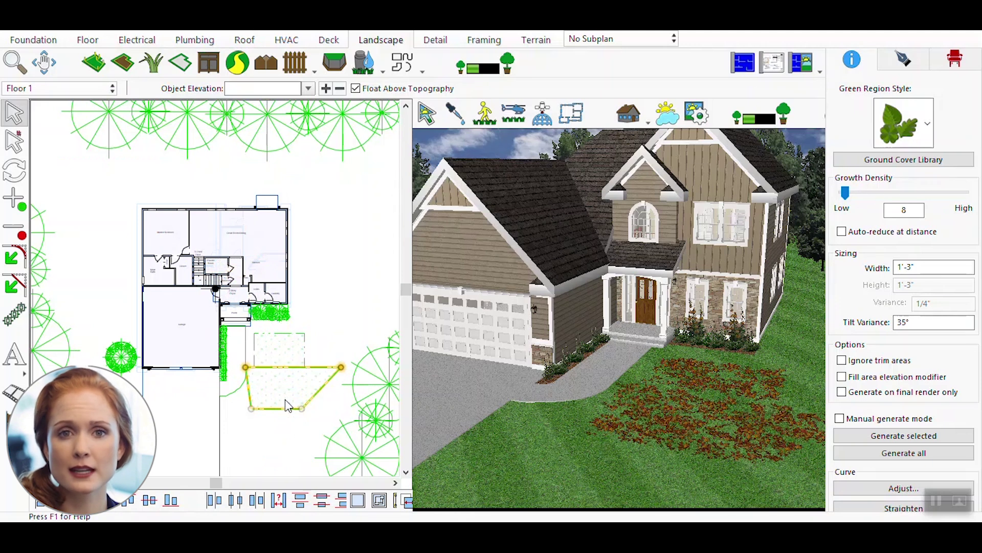
left_click_drag(302, 409, 294, 451)
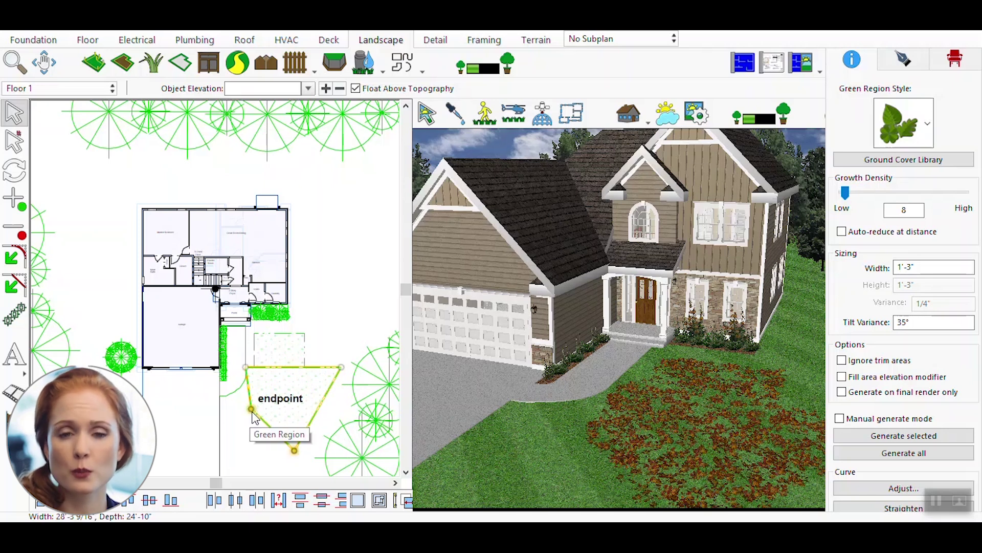
left_click_drag(251, 409, 239, 450)
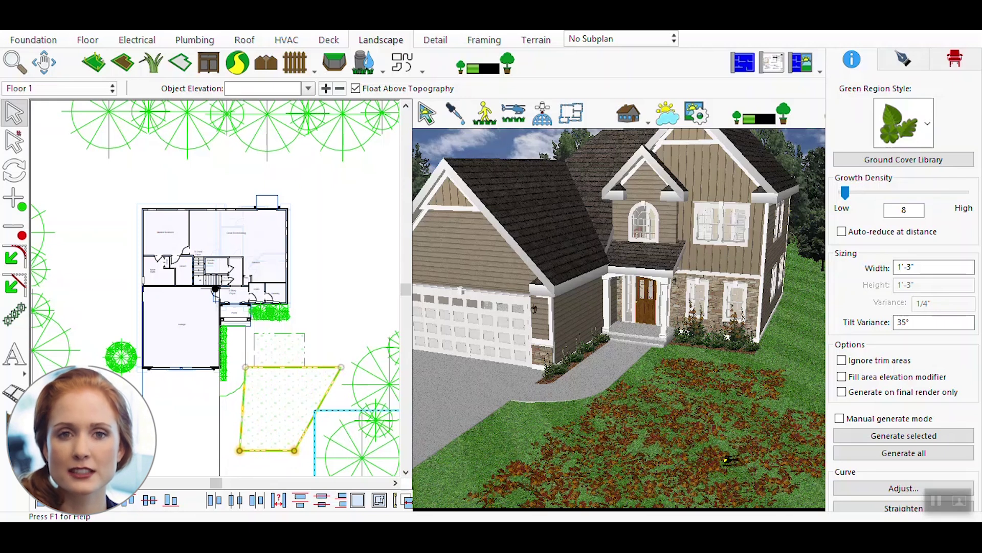
Tilt the 3D view over the leaf-covered lawn and switch to the full 3D view to inspect the front yard
mouse_move(732, 465)
left_mouse_down()
mouse_move(769, 476)
mouse_move(721, 471)
left_mouse_up()
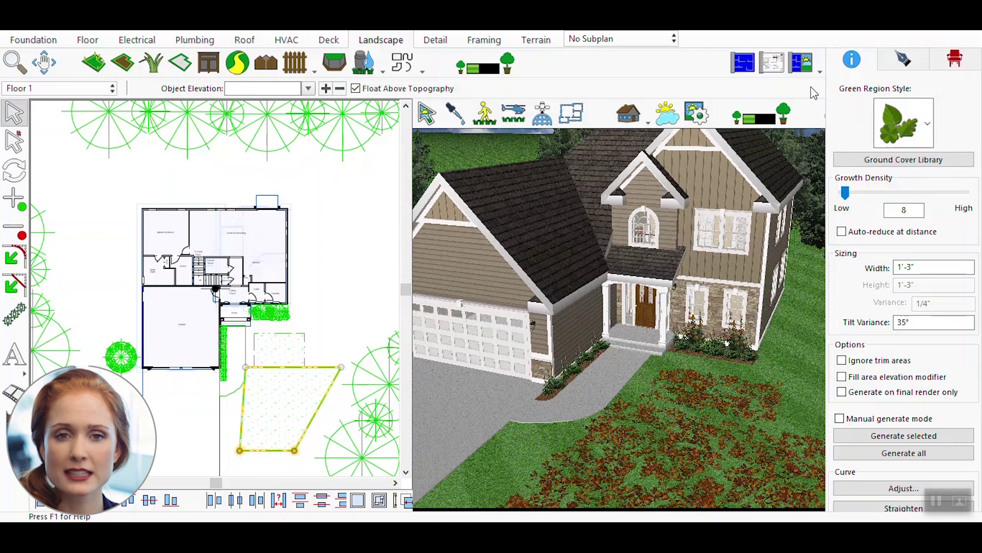
left_click(818, 78)
left_click(841, 147)
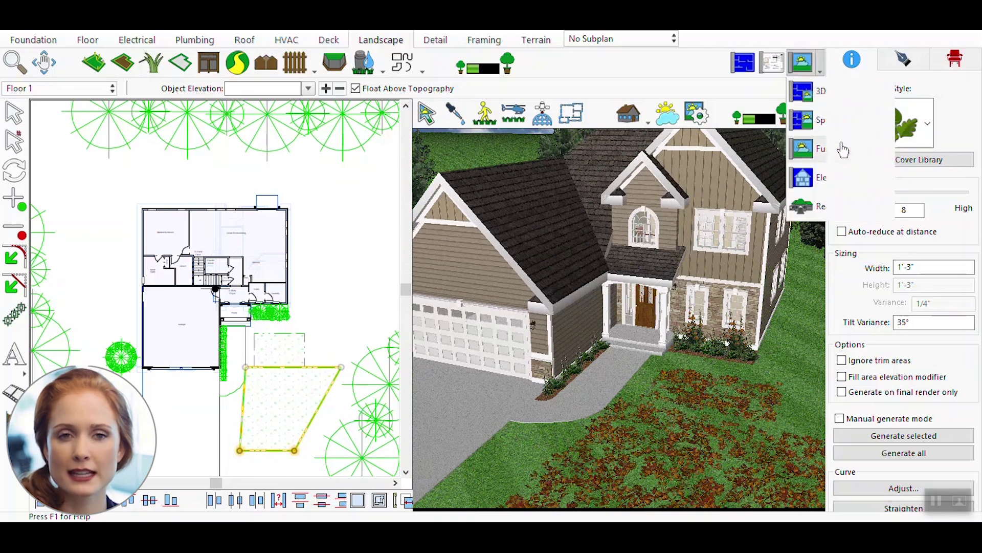
mouse_move(597, 445)
left_mouse_down()
mouse_move(691, 449)
mouse_move(769, 390)
mouse_move(745, 404)
mouse_move(763, 465)
mouse_move(796, 401)
mouse_move(655, 397)
mouse_move(658, 419)
mouse_move(584, 439)
mouse_move(621, 439)
mouse_move(612, 463)
mouse_move(606, 454)
left_mouse_up()
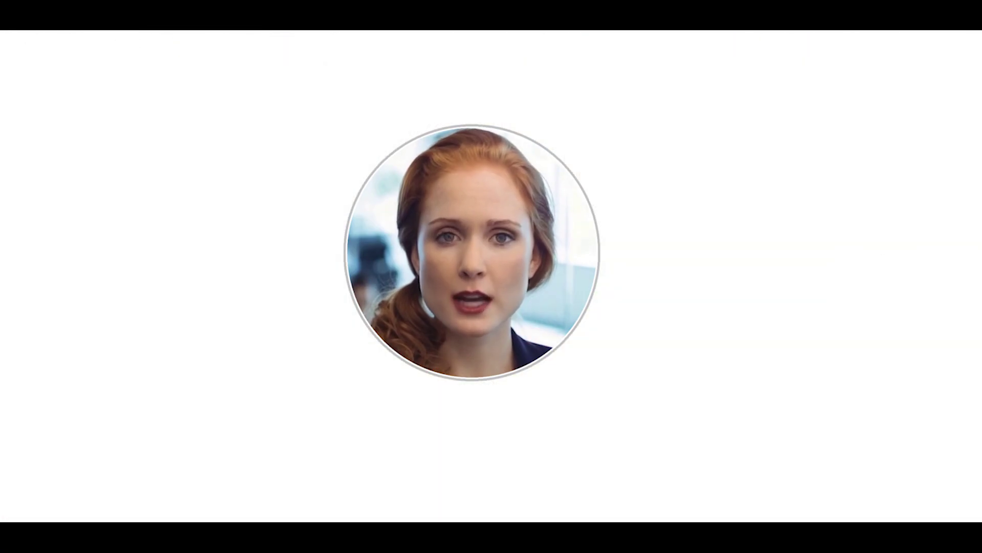